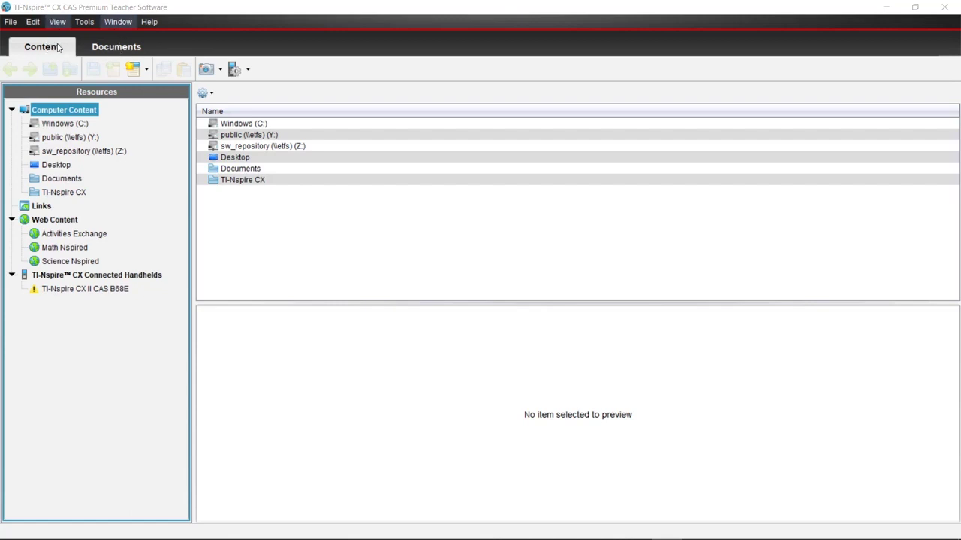
Show the TI-SmartView emulator keypad beside page 1.1 in Keypad + SideScreen layout.
{"action": "left_click", "coordinate": [118, 47]}
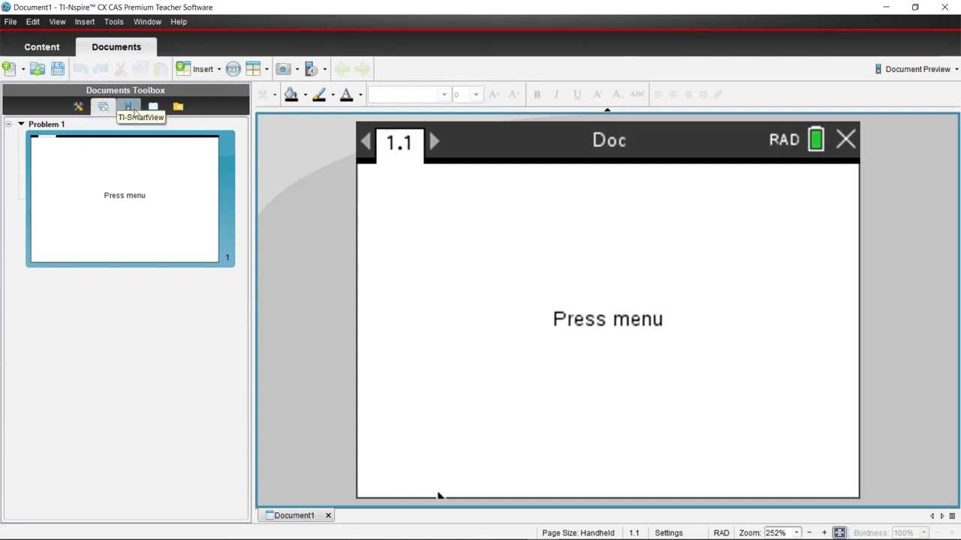
{"action": "left_click", "coordinate": [132, 110]}
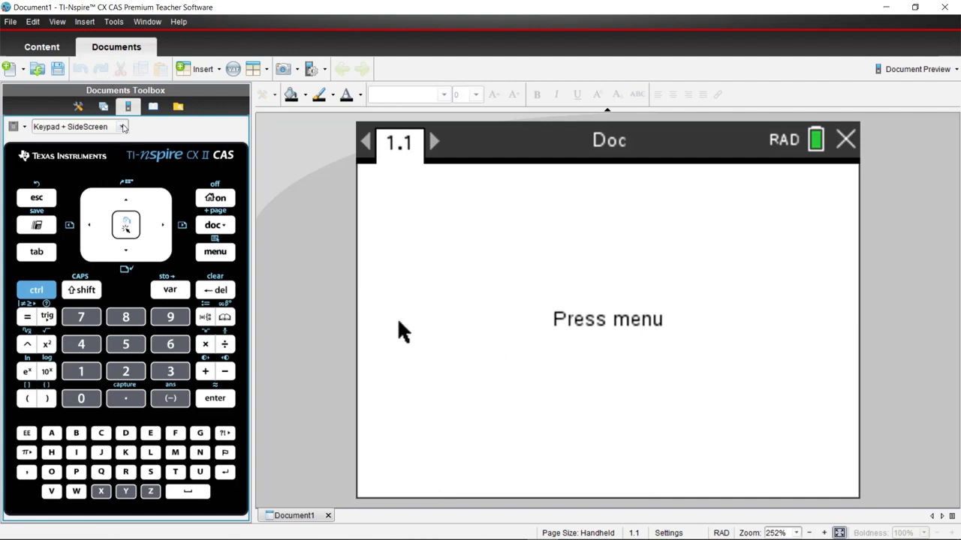
{"action": "left_click", "coordinate": [122, 126]}
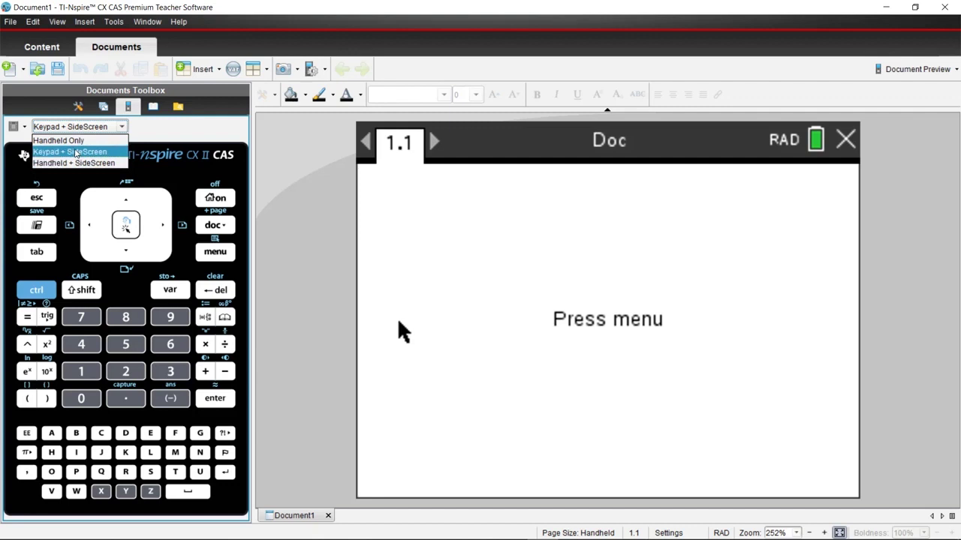
{"action": "left_click", "coordinate": [96, 152]}
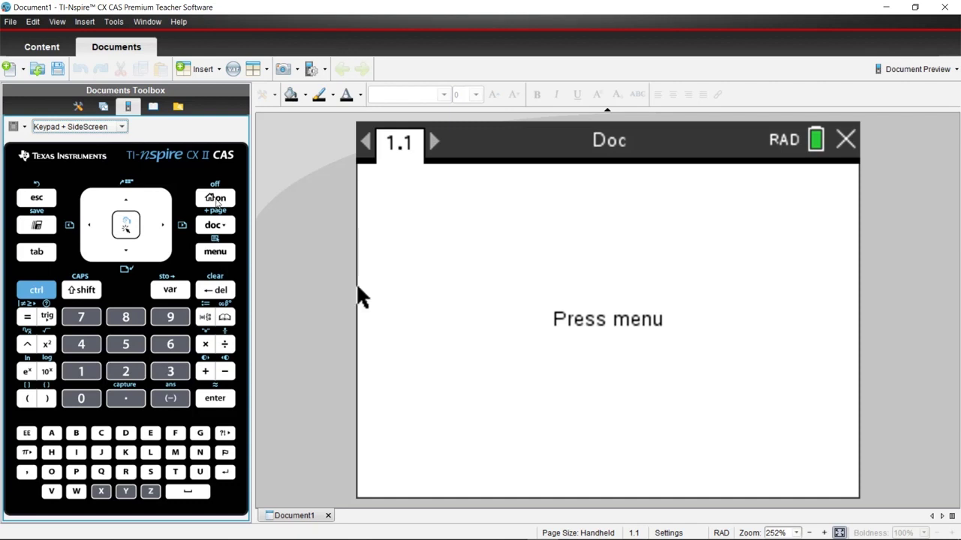
Turn on the emulated handheld and start a new document with a Graphs page.
{"action": "left_click", "coordinate": [216, 201]}
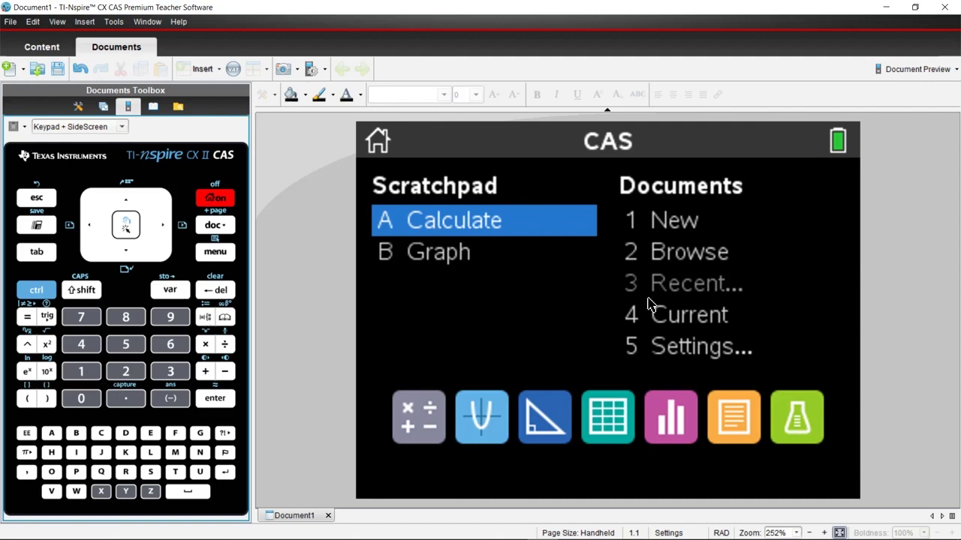
{"action": "key", "text": "Down"}
{"action": "key", "text": "Down"}
{"action": "key", "text": "Down"}
{"action": "key", "text": "Down"}
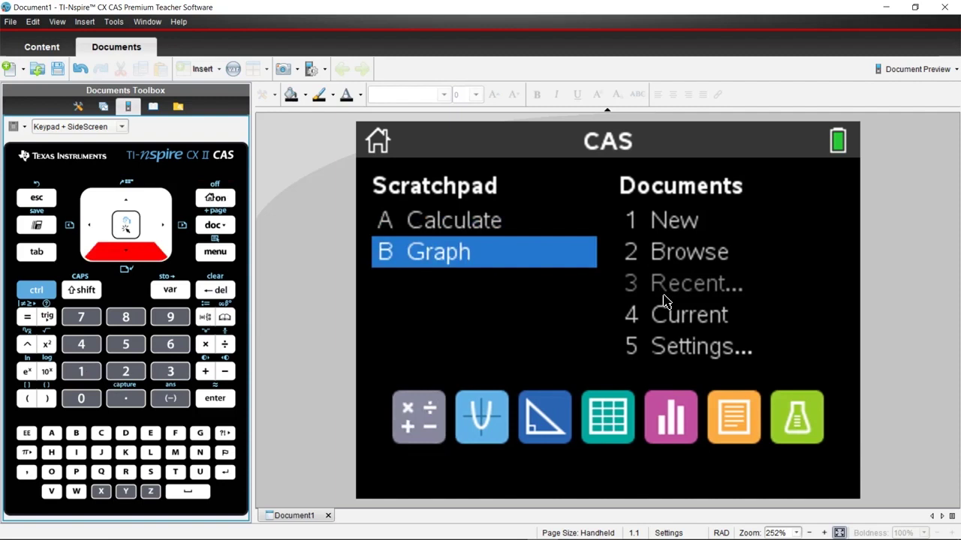
{"action": "key", "text": "Down"}
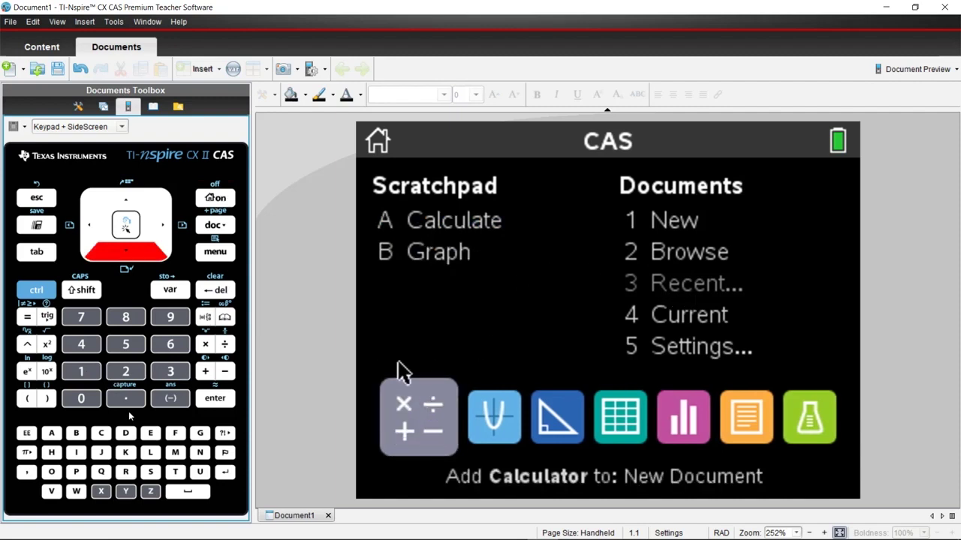
{"action": "left_click", "coordinate": [81, 373]}
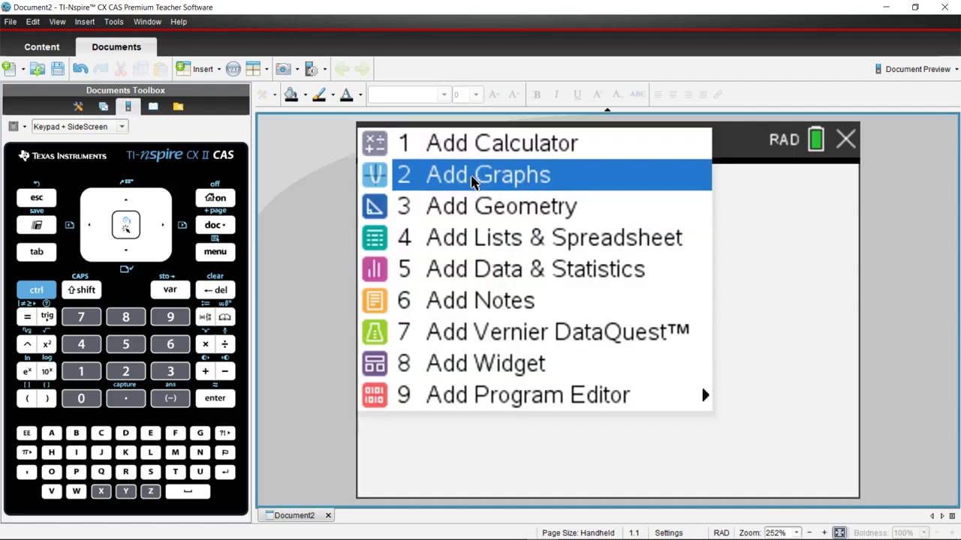
{"action": "left_click", "coordinate": [473, 180]}
Plot f1(x)=x², stretch the parabola, then undo back to the original x² graph.
{"action": "type", "text": "x^2"}
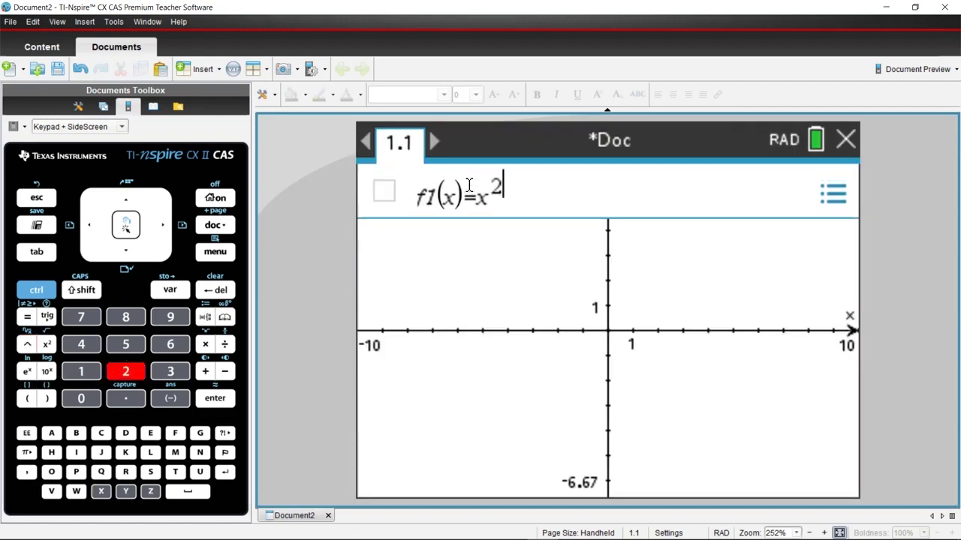
{"action": "key", "text": "Return"}
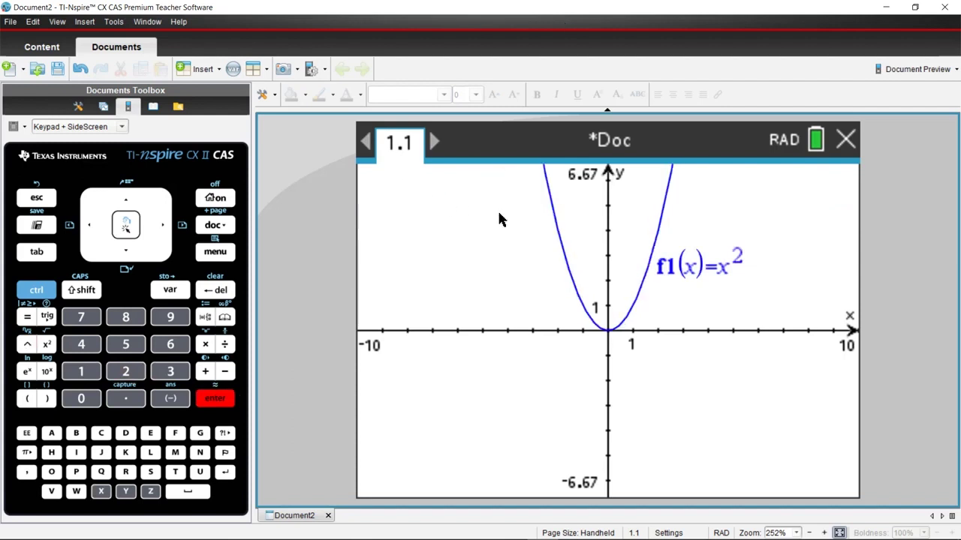
{"action": "left_click_drag", "start_coordinate": [547, 193], "coordinate": [466, 240]}
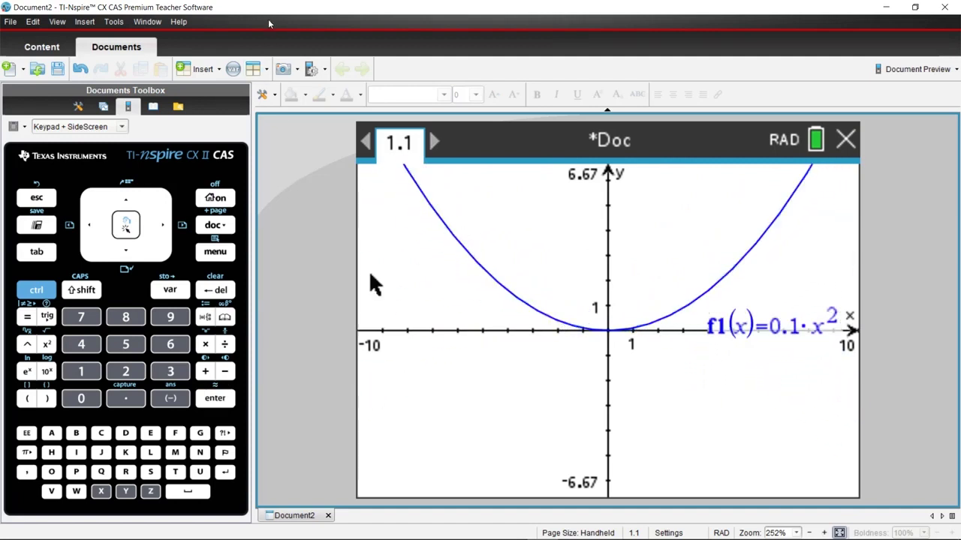
{"action": "key", "text": "ctrl+z"}
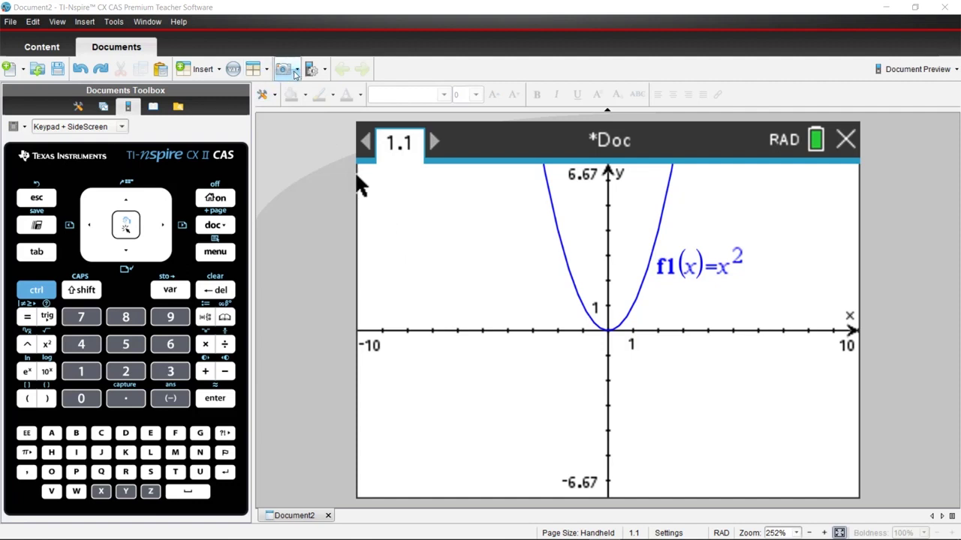
Capture the f1(x)=x² graph page as Image003 and view it in the Screen Capture window.
{"action": "left_click", "coordinate": [295, 71]}
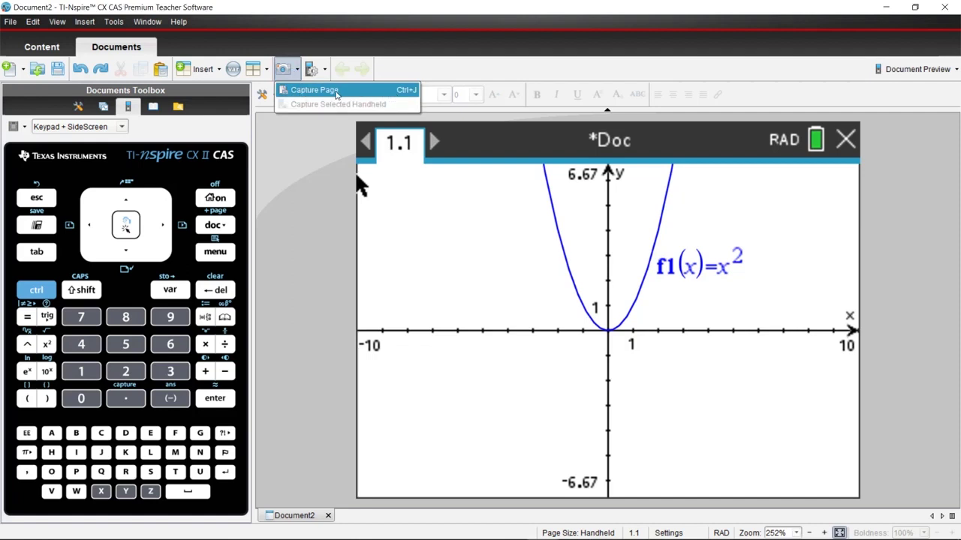
{"action": "left_click", "coordinate": [335, 92]}
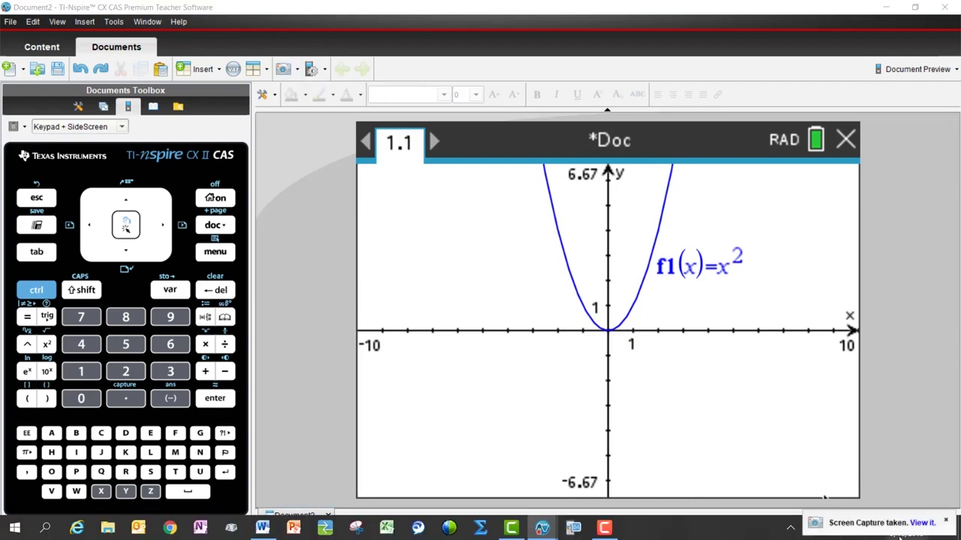
{"action": "left_click", "coordinate": [922, 524]}
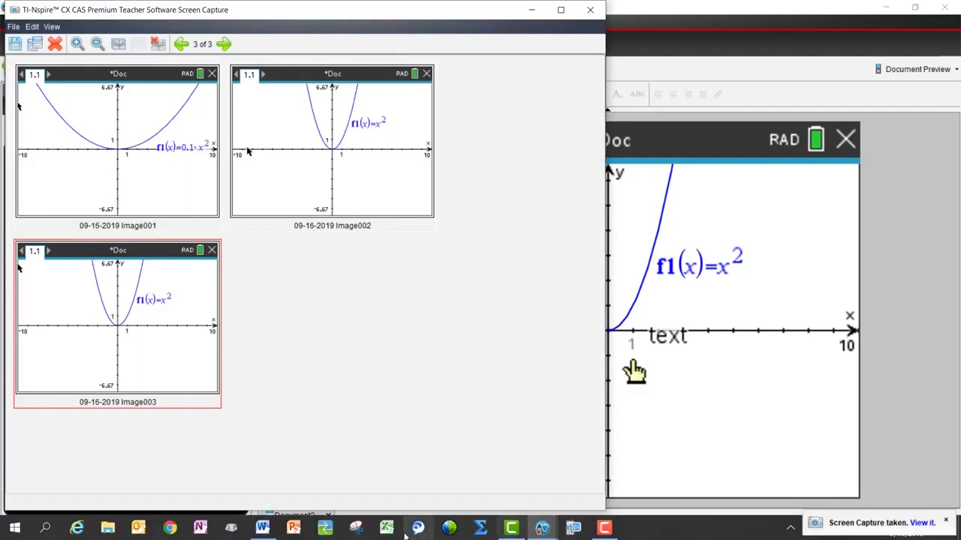
Drag Image003 into Word's Document1 and enlarge it to span most of the page width.
{"action": "left_click", "coordinate": [262, 528]}
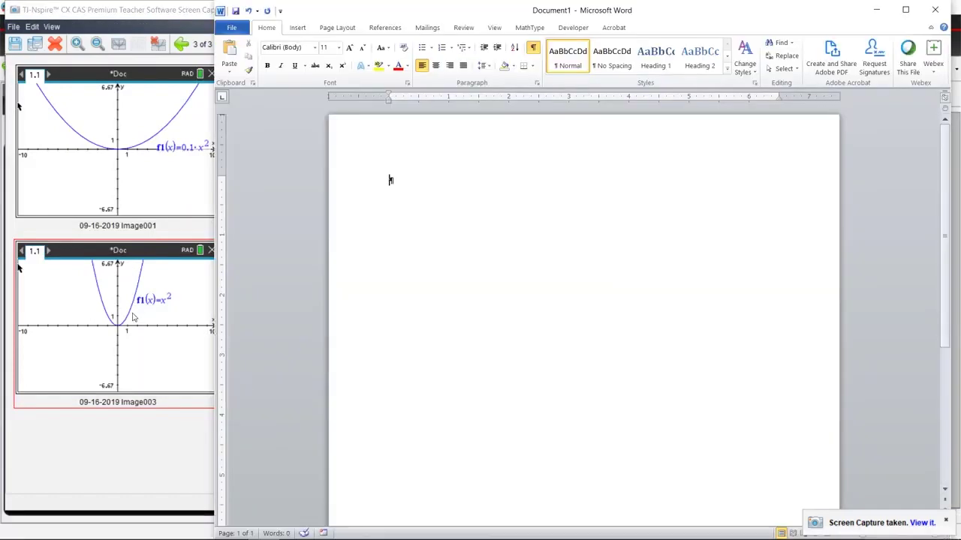
{"action": "left_click_drag", "start_coordinate": [139, 314], "coordinate": [722, 323]}
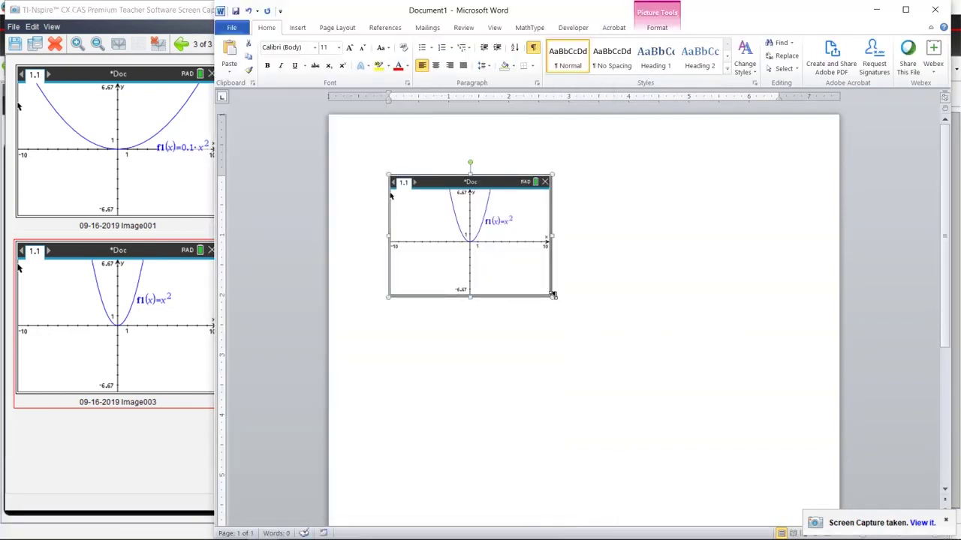
{"action": "left_click_drag", "start_coordinate": [553, 295], "coordinate": [689, 397]}
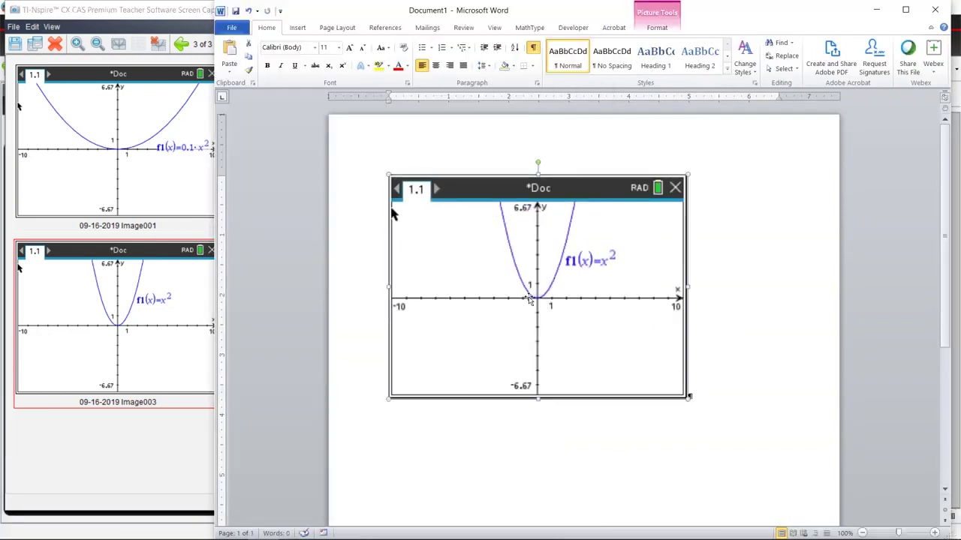
{"action": "left_click", "coordinate": [146, 368]}
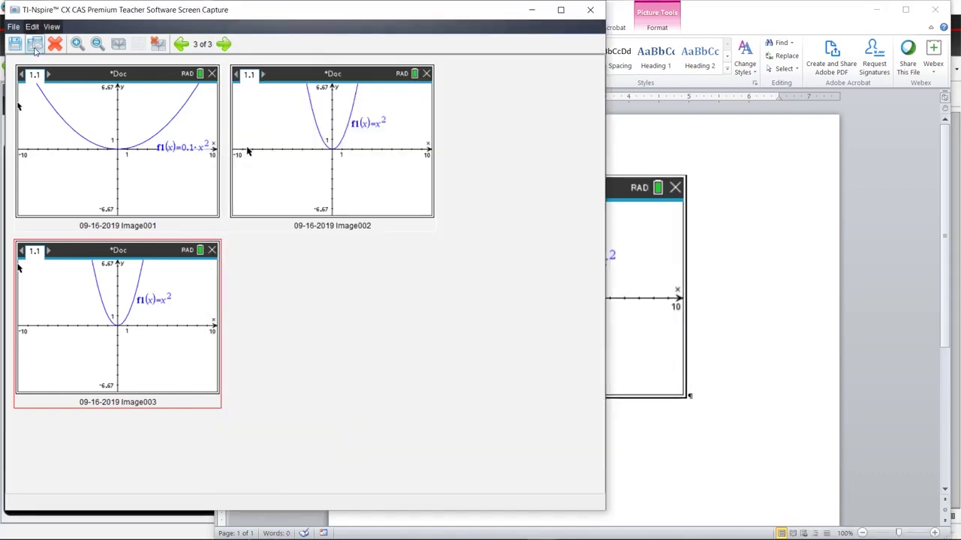
Open the File menu in the Screen Capture window.
{"action": "left_click", "coordinate": [14, 27]}
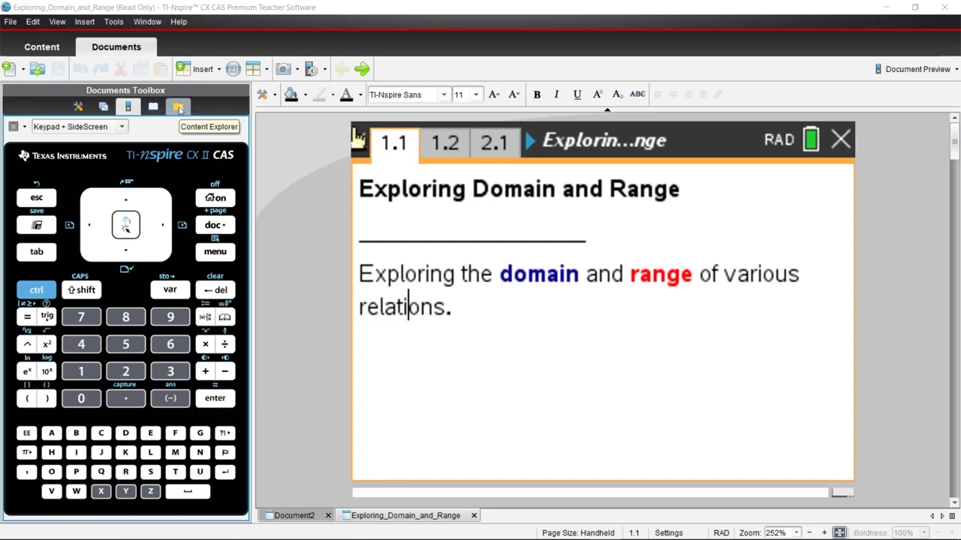
Open the Transfer Tool from Content Explorer and browse Downloads for Exploring_Domain_and_Range.tns.
{"action": "left_click", "coordinate": [179, 109]}
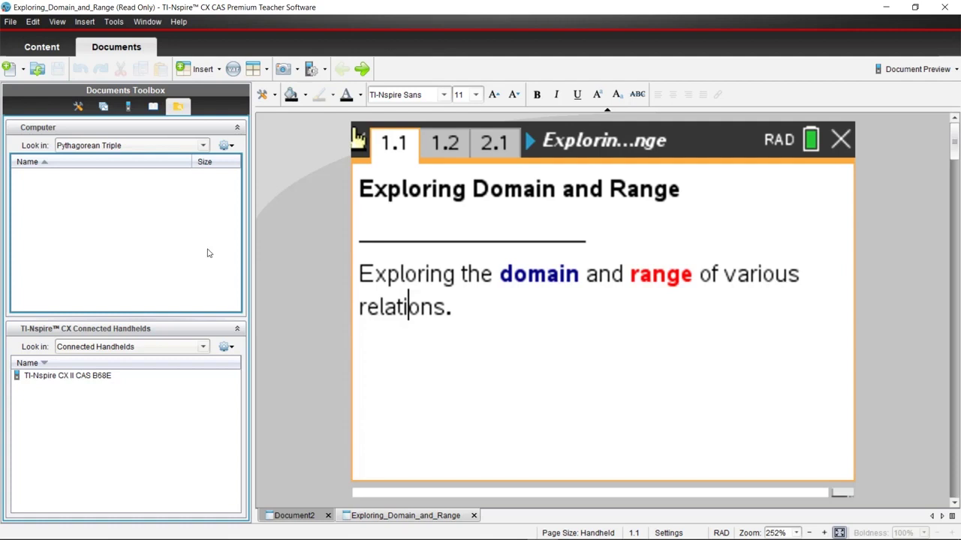
{"action": "left_click", "coordinate": [113, 22]}
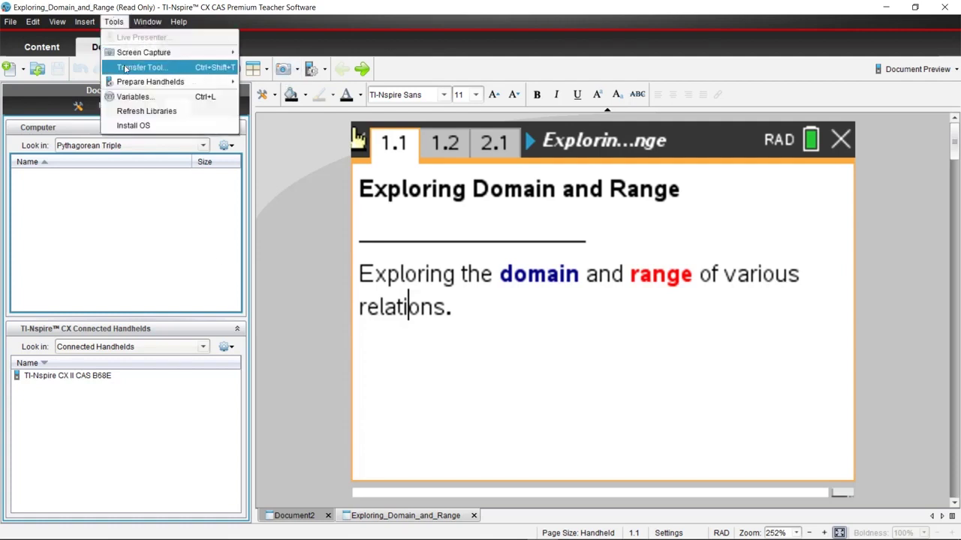
{"action": "left_click", "coordinate": [141, 68]}
{"action": "left_click", "coordinate": [367, 169]}
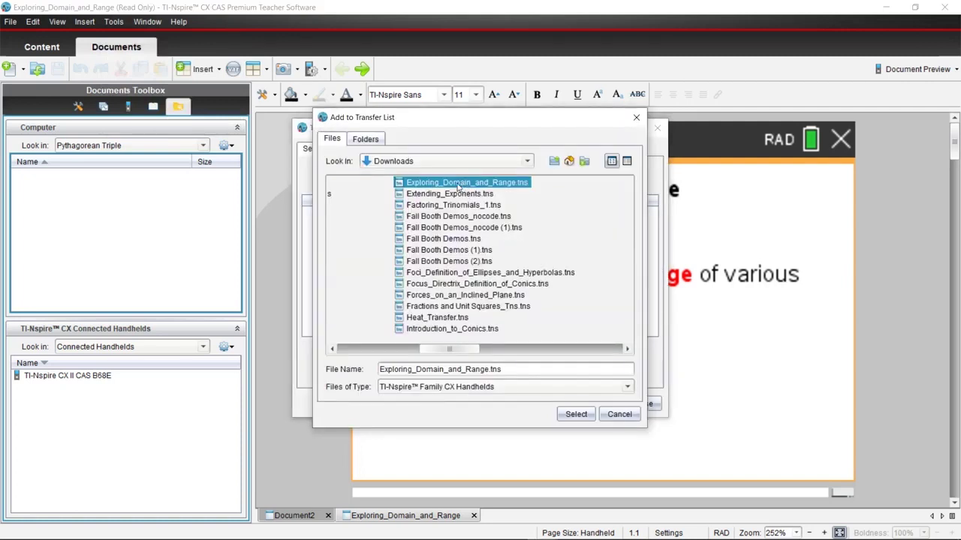
Add Exploring_Domain_and_Range.tns to the transfer list with destination folder 1st Period.
{"action": "left_click", "coordinate": [576, 414]}
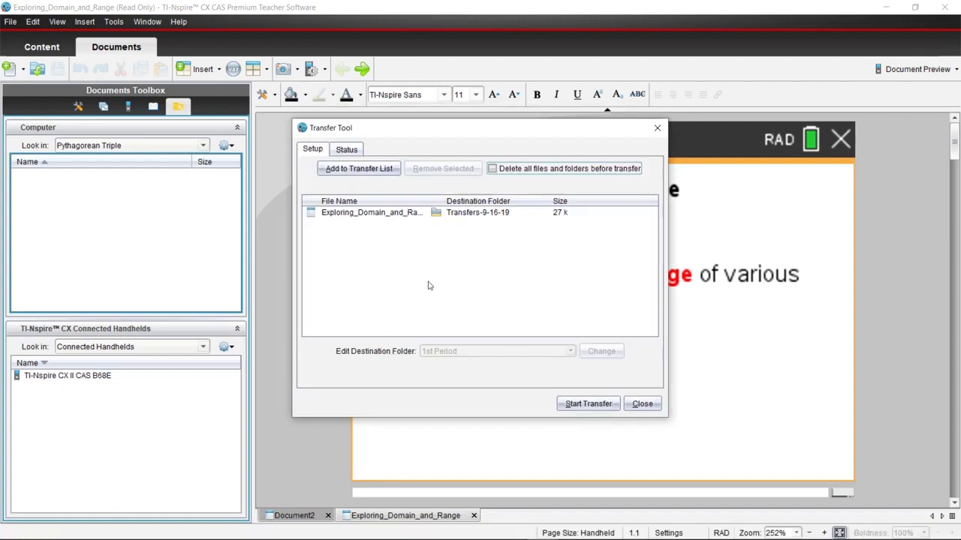
{"action": "left_click", "coordinate": [399, 213]}
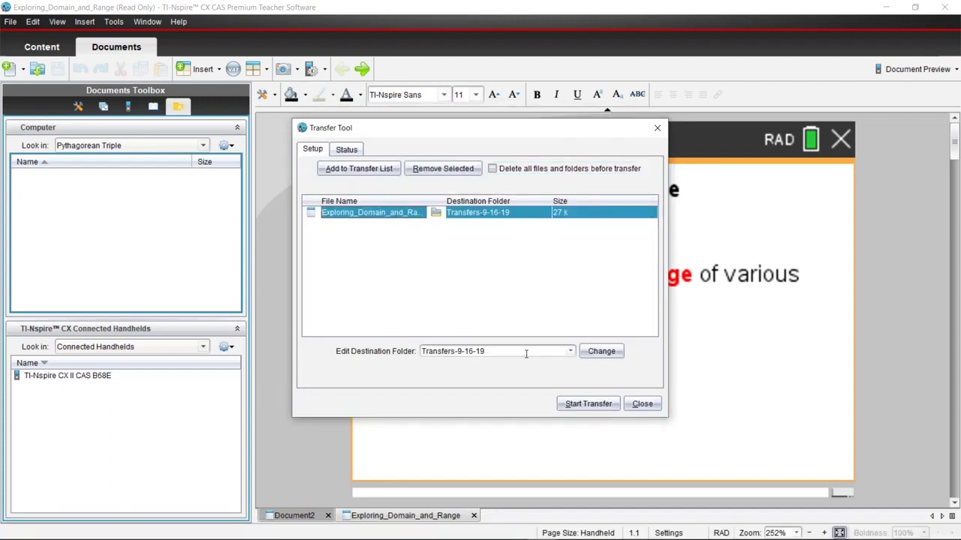
{"action": "left_click_drag", "start_coordinate": [519, 351], "coordinate": [404, 351]}
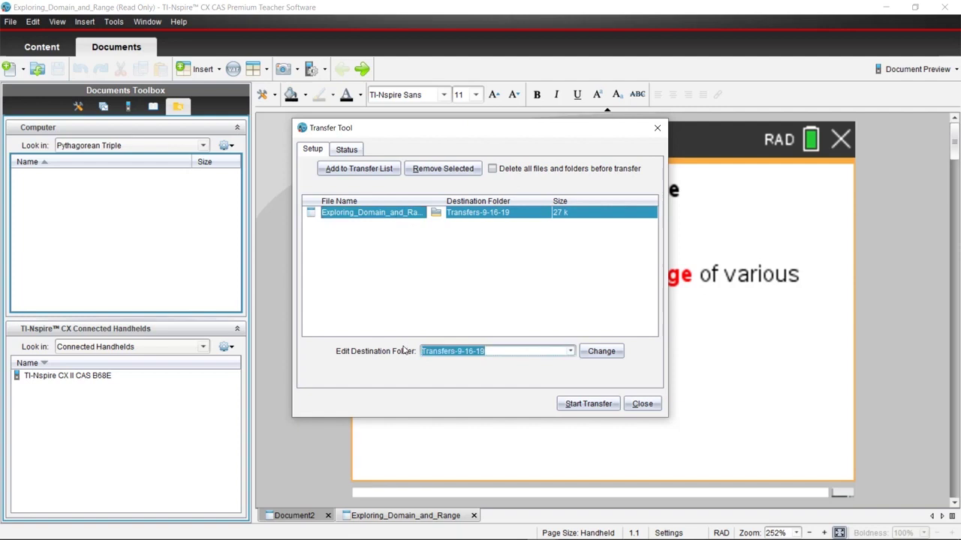
{"action": "type", "text": "1ast"}
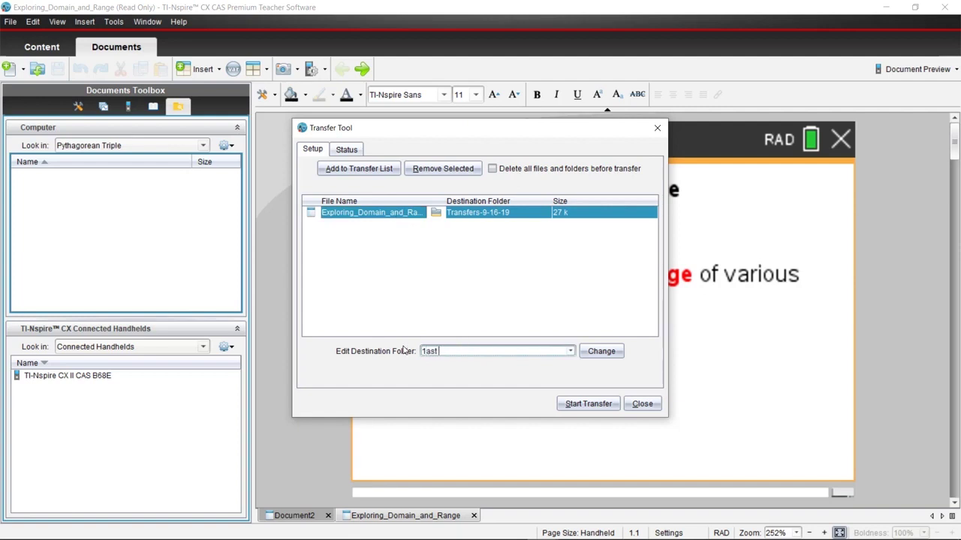
{"action": "key", "text": "BackSpace"}
{"action": "key", "text": "BackSpace"}
{"action": "key", "text": "BackSpace"}
{"action": "type", "text": "st Period"}
{"action": "left_click", "coordinate": [590, 353]}
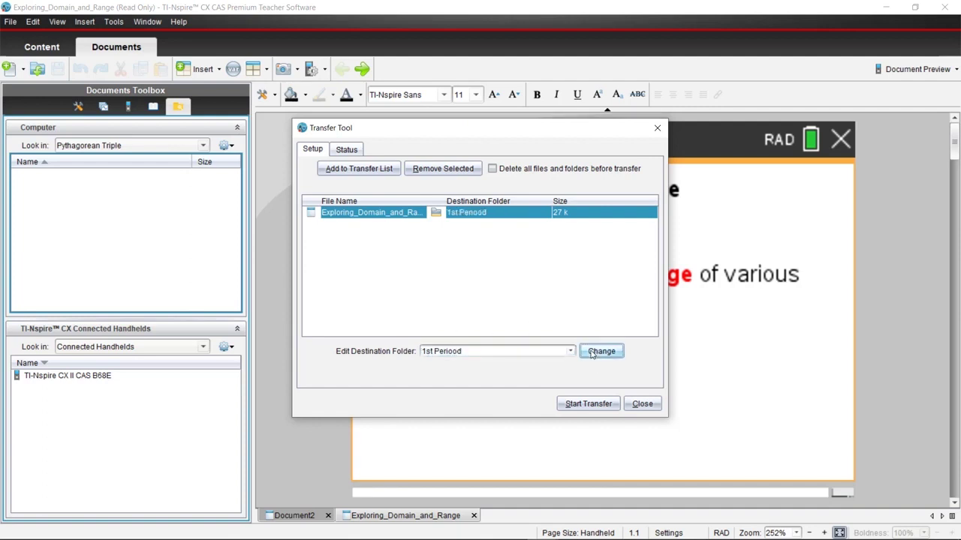
Start the transfer to handhelds, then stop it and confirm.
{"action": "left_click", "coordinate": [575, 405]}
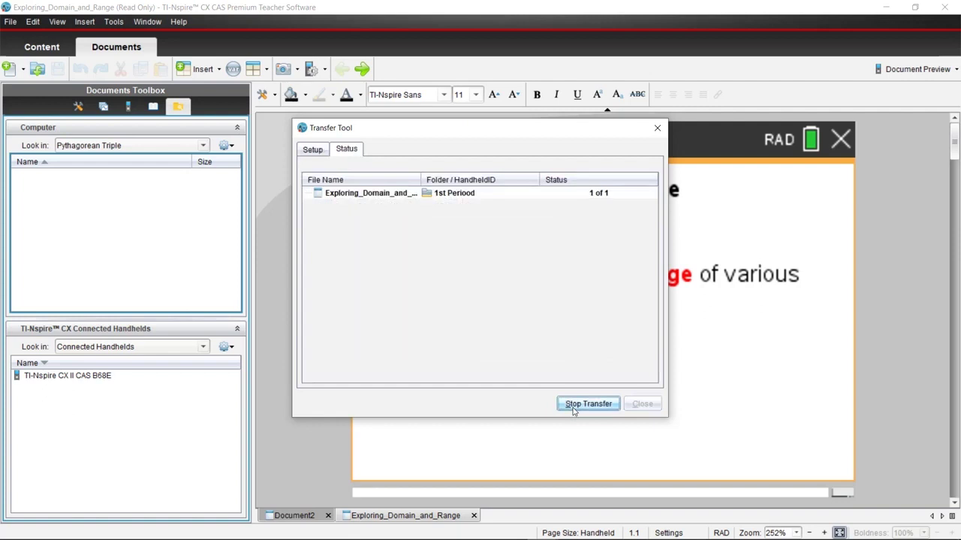
{"action": "left_click", "coordinate": [577, 405]}
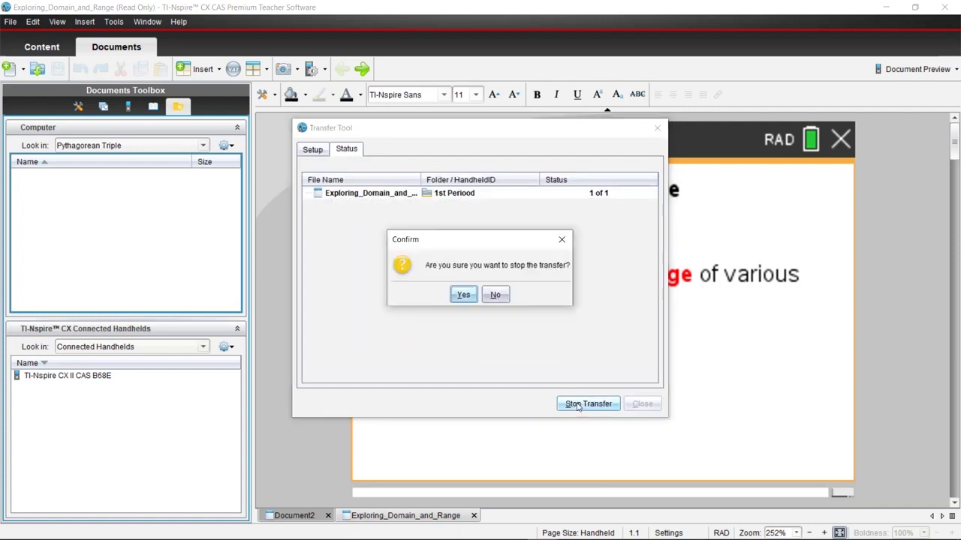
{"action": "left_click", "coordinate": [463, 295]}
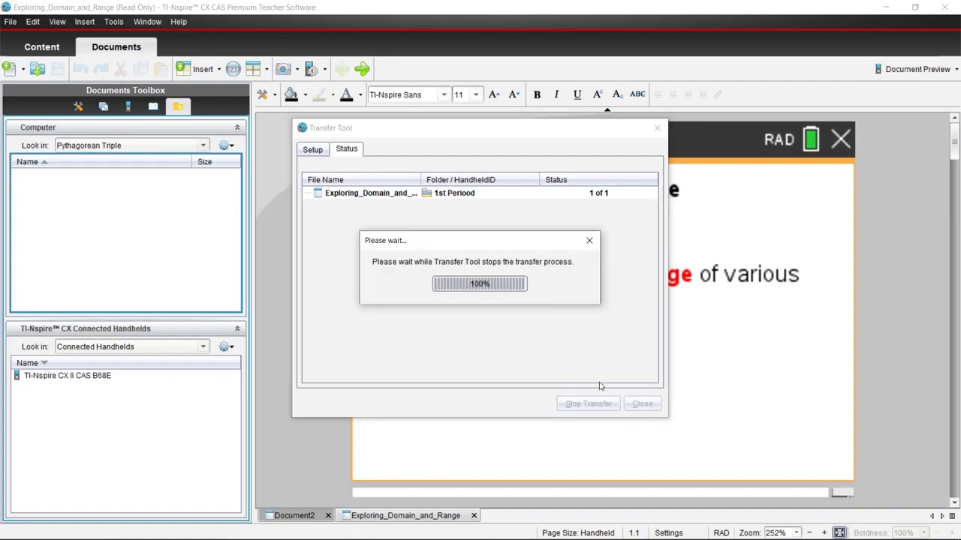